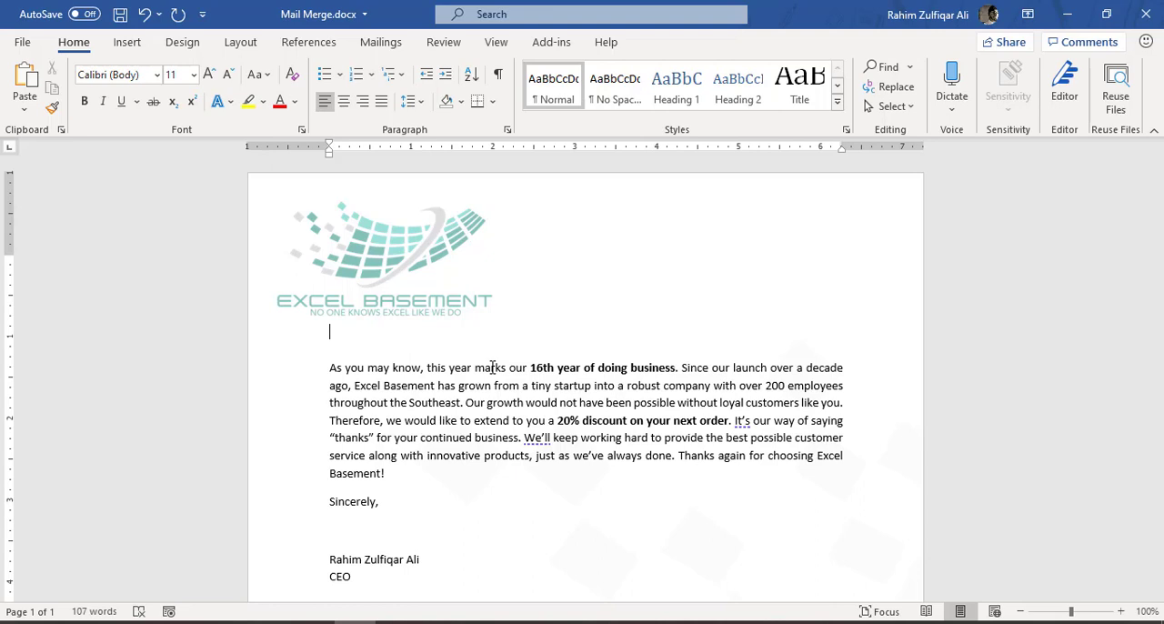
# - Place the insertion point below the logo and start the Step-by-Step Mail Merge Wizard for Letters, using the current document
pyautogui.scroll(-5, 492, 367)
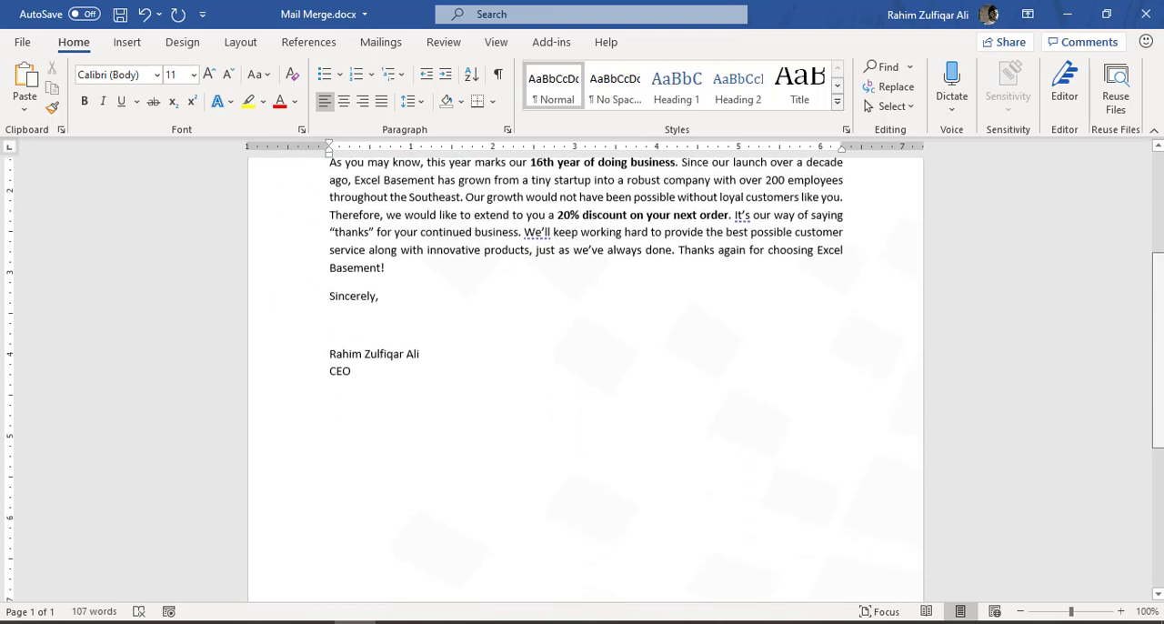
pyautogui.scroll(-5, 586, 373)
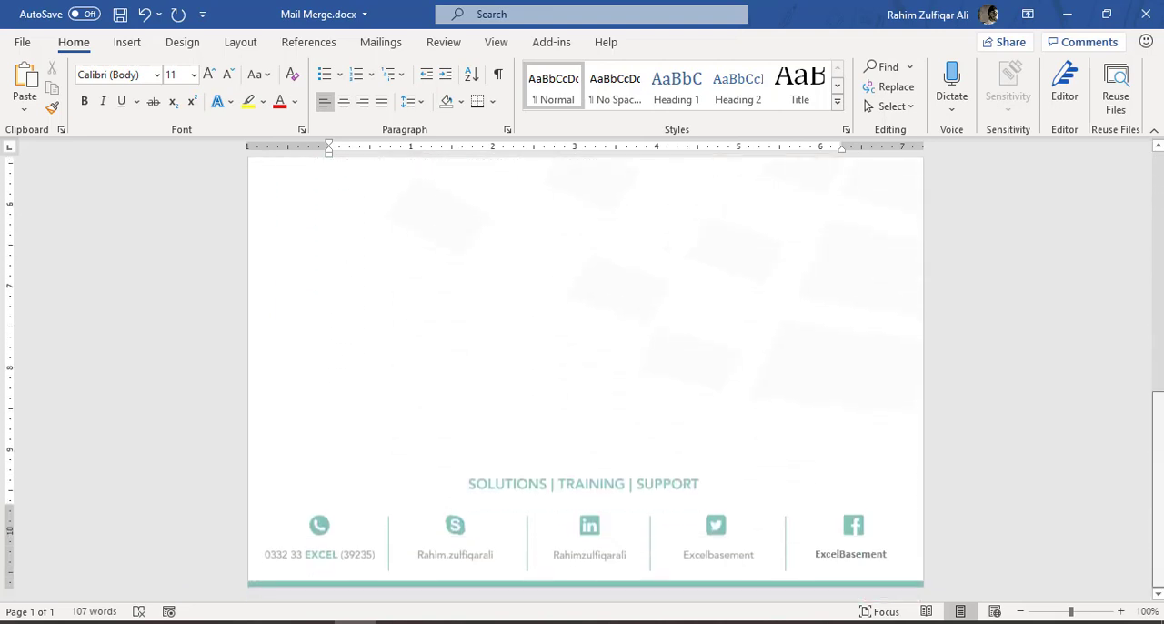
pyautogui.scroll(2, 585, 373)
pyautogui.scroll(8, 348, 351)
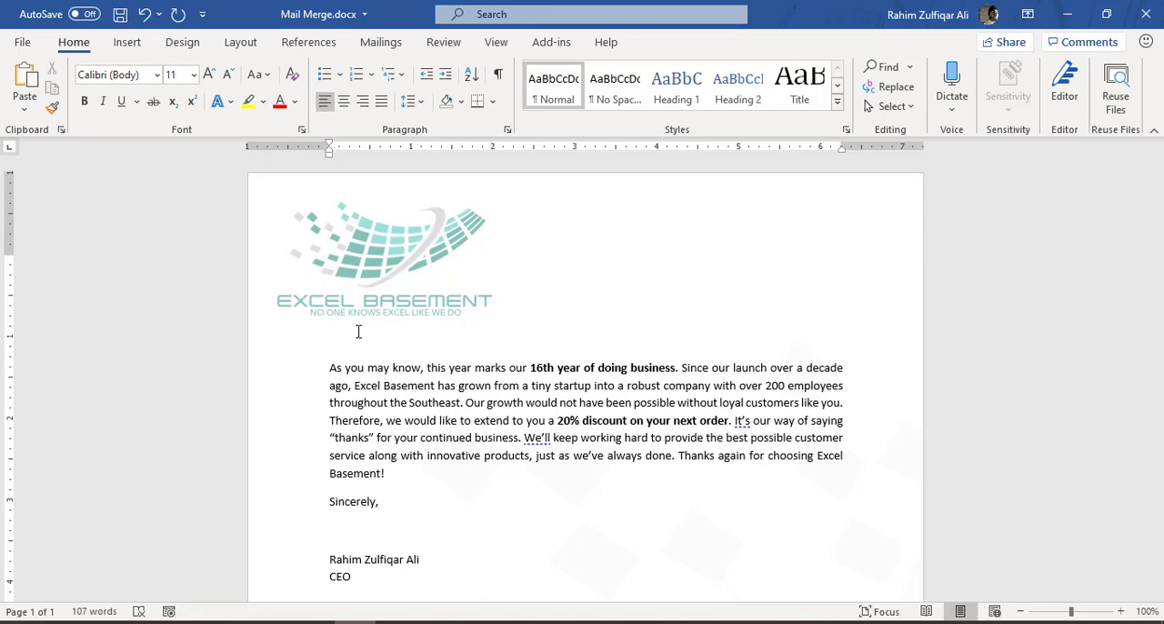
pyautogui.click(358, 331)
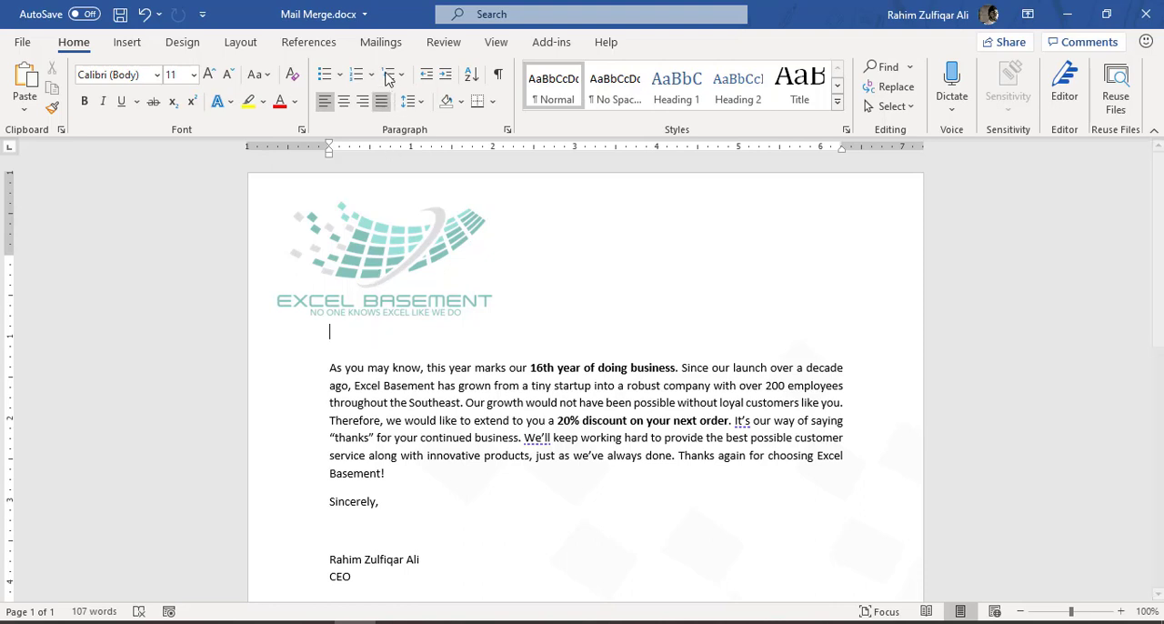
pyautogui.click(382, 43)
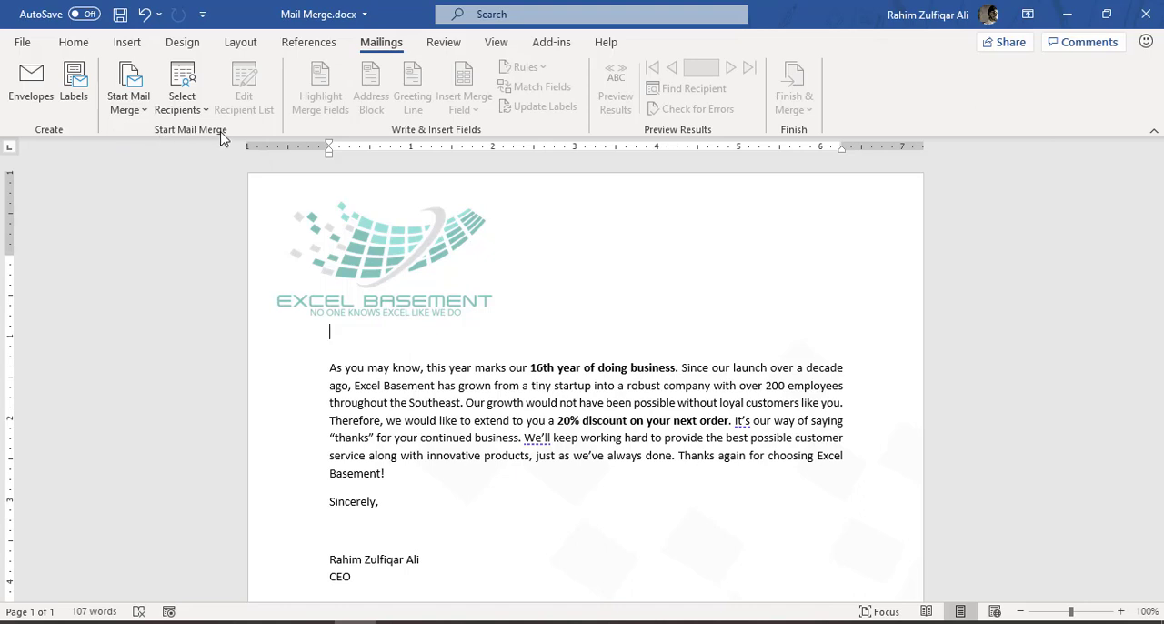
pyautogui.click(131, 114)
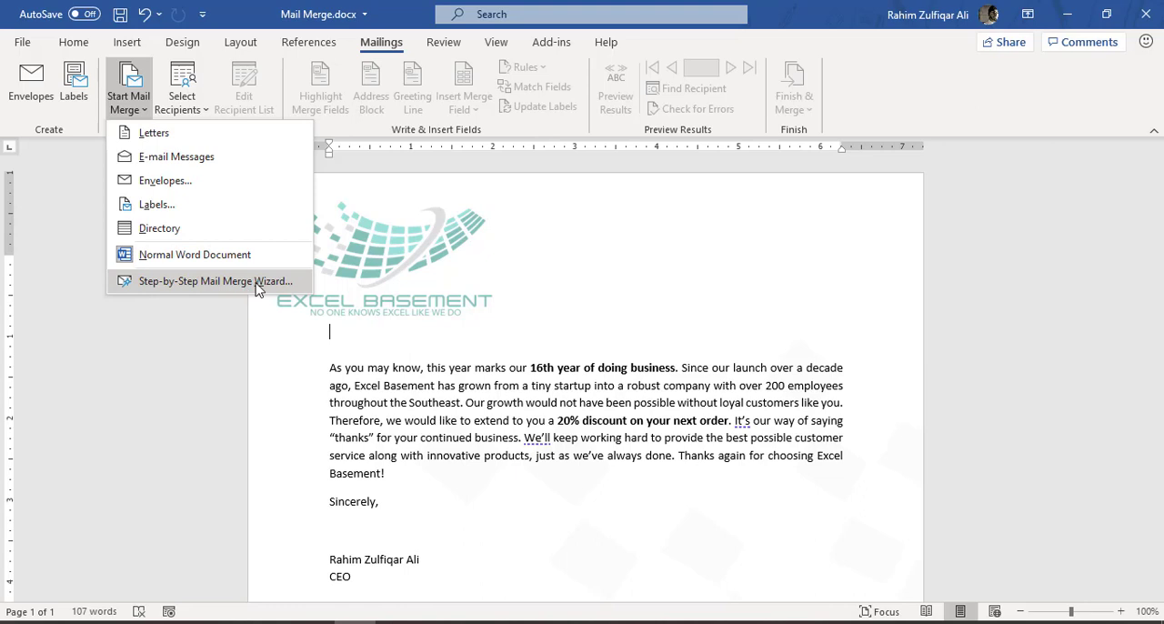
pyautogui.click(192, 284)
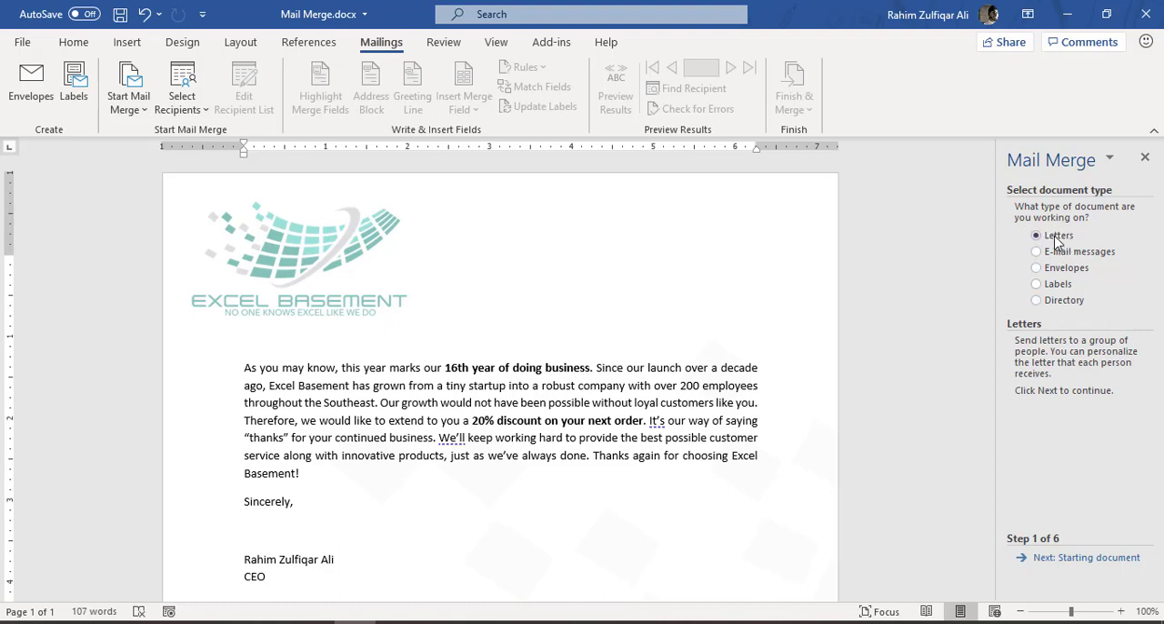
pyautogui.click(1066, 558)
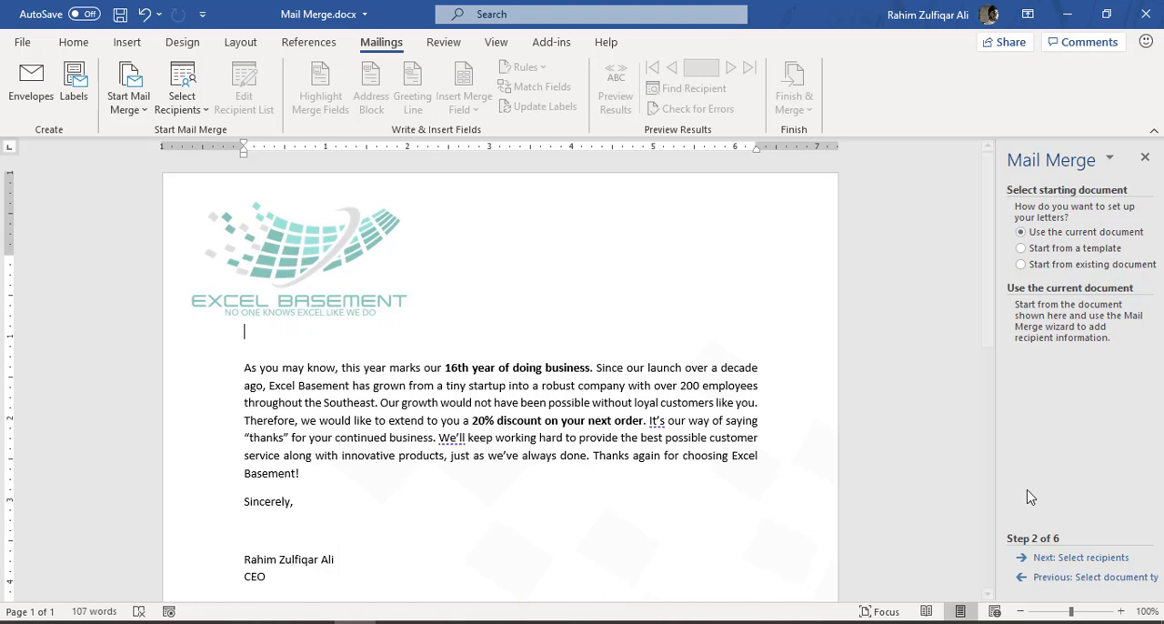
pyautogui.click(1052, 558)
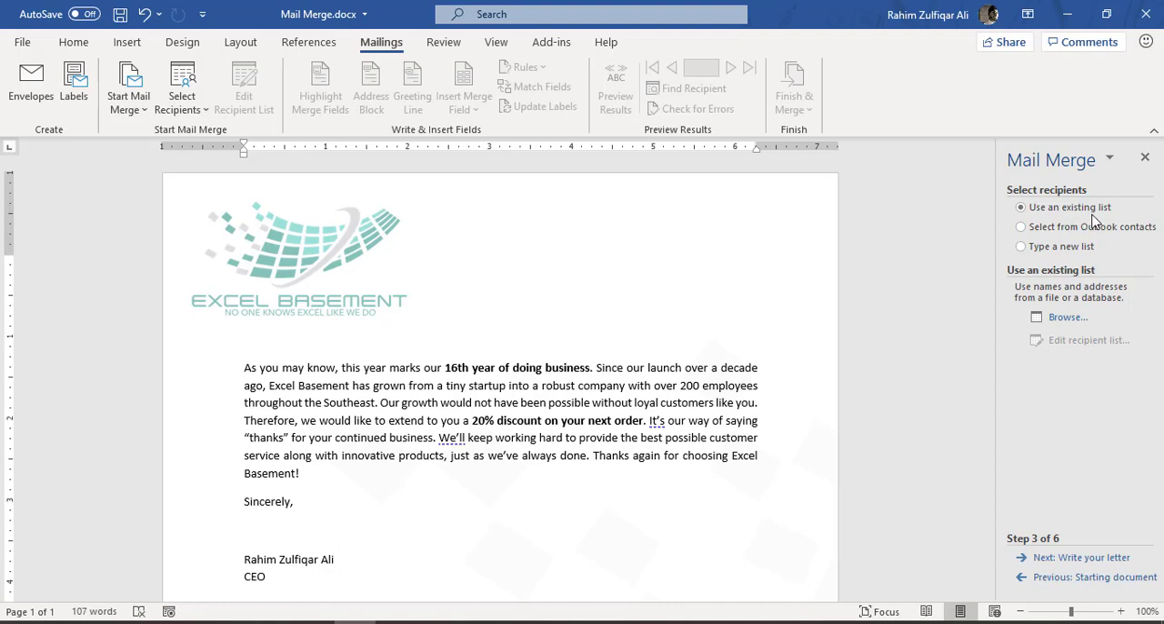
# - Attach Sheet1$ of the existing word2016_mailmerge file, with column headers in its first row, keep all recipients and proceed to writing the letter
pyautogui.click(1067, 317)
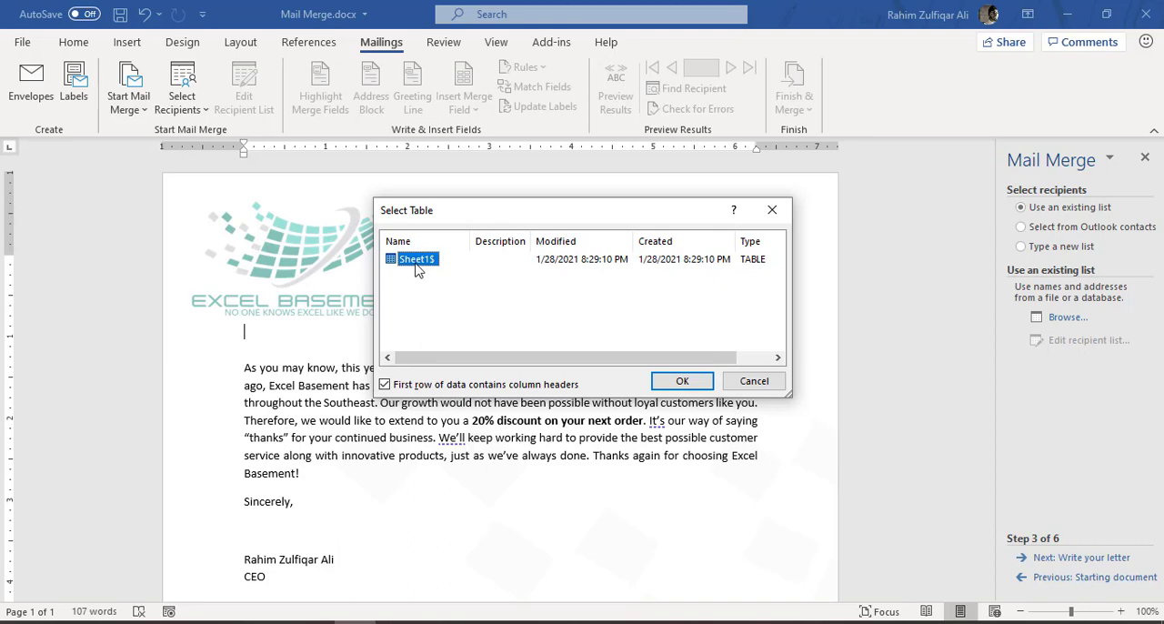
pyautogui.click(680, 382)
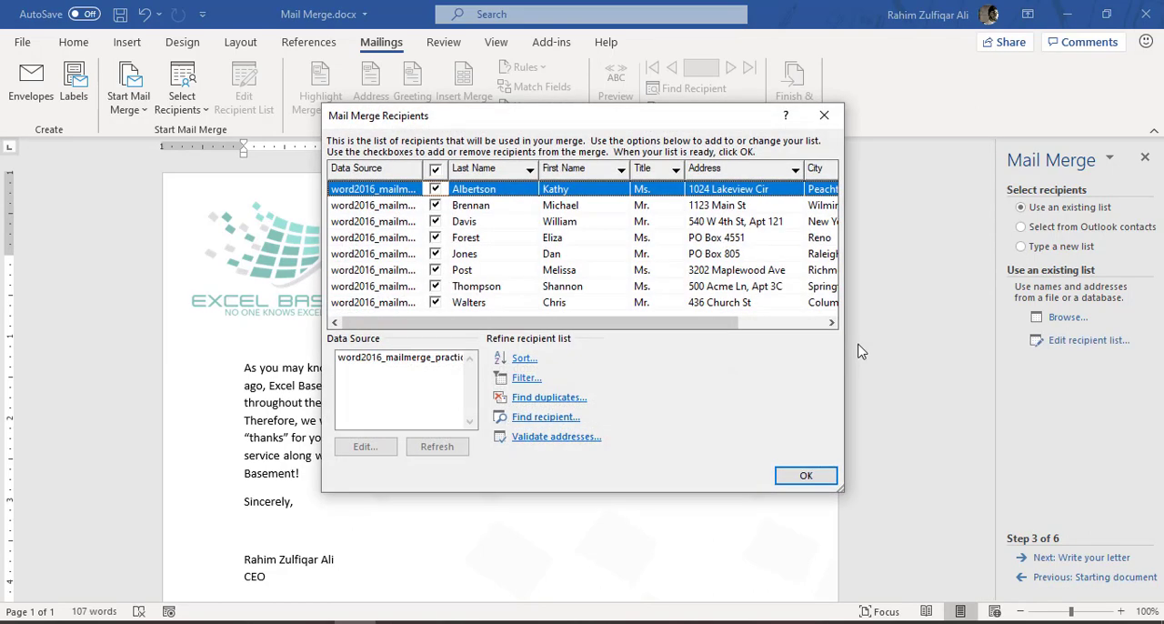
pyautogui.moveTo(691, 327)
pyautogui.mouseDown()
pyautogui.moveTo(810, 329)
pyautogui.moveTo(649, 324)
pyautogui.moveTo(673, 324)
pyautogui.mouseUp()
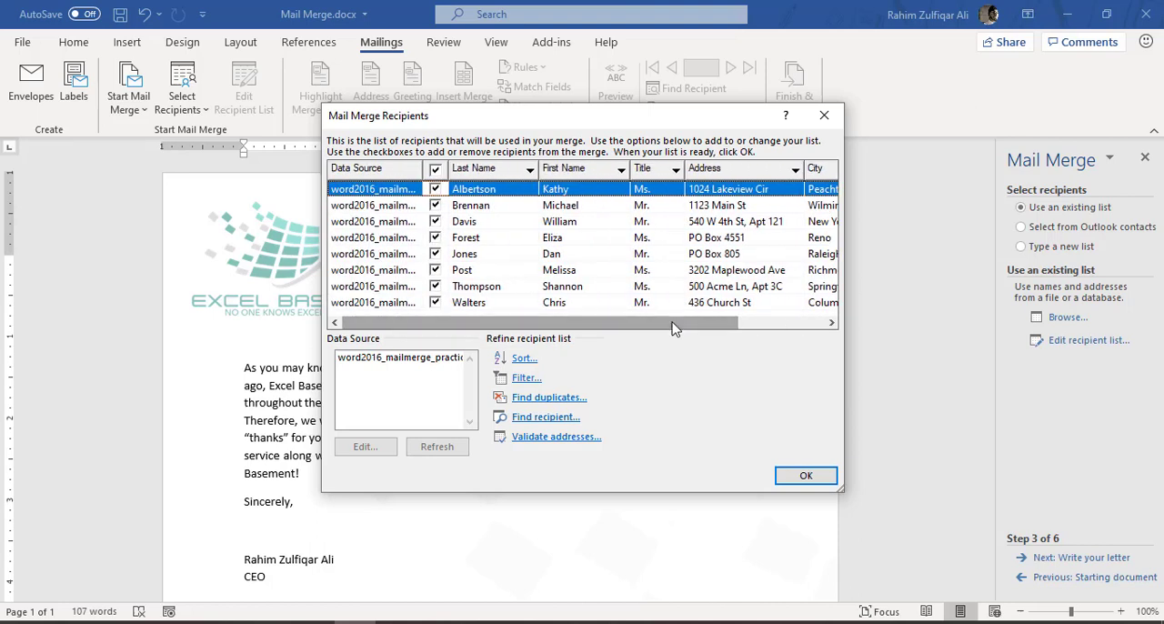
pyautogui.click(800, 476)
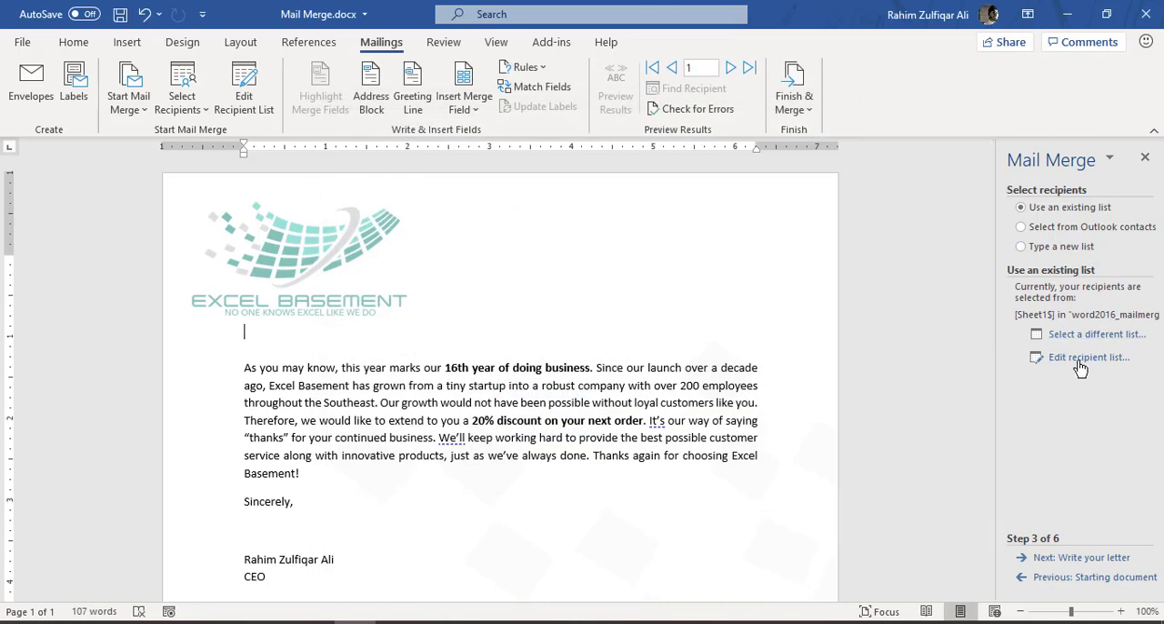
pyautogui.click(1077, 558)
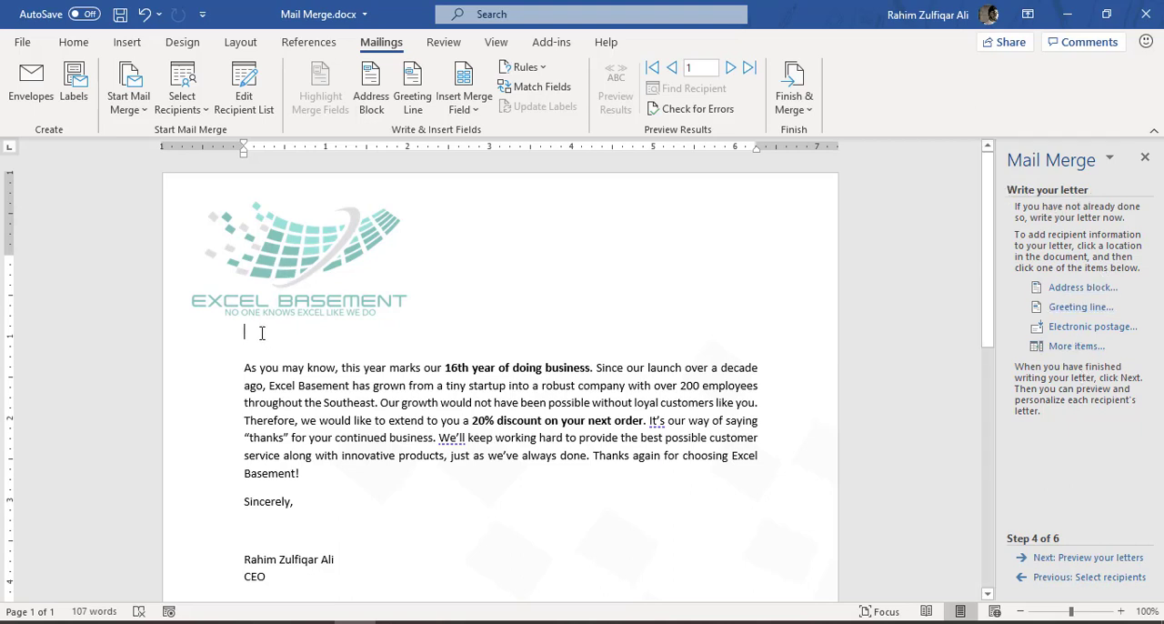
pyautogui.click(1064, 559)
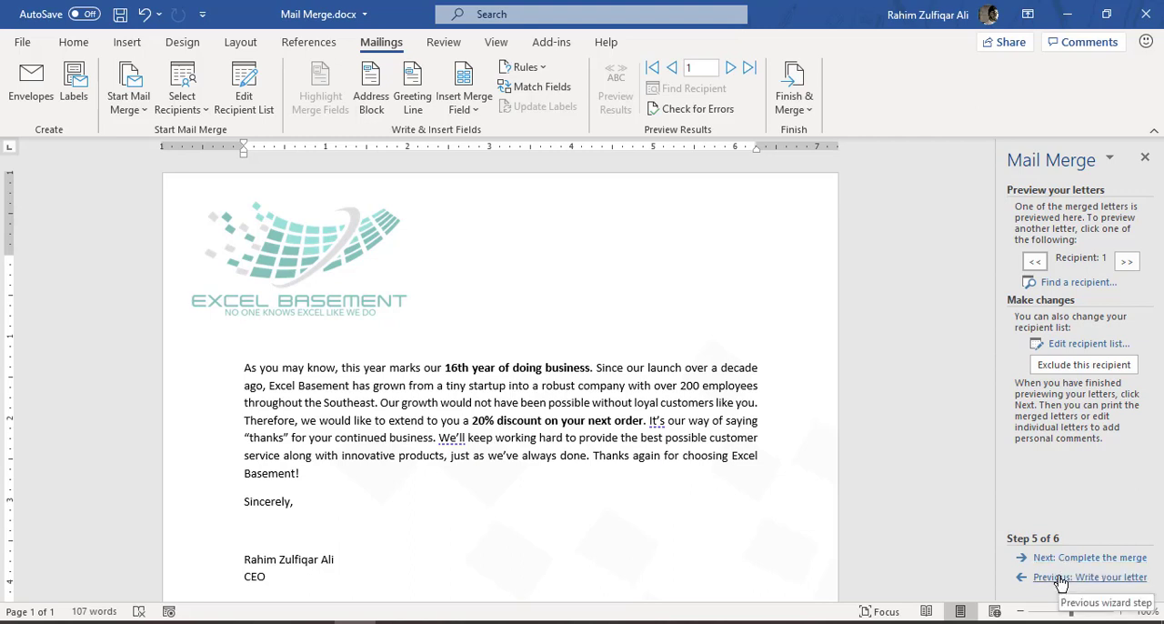
pyautogui.click(1061, 578)
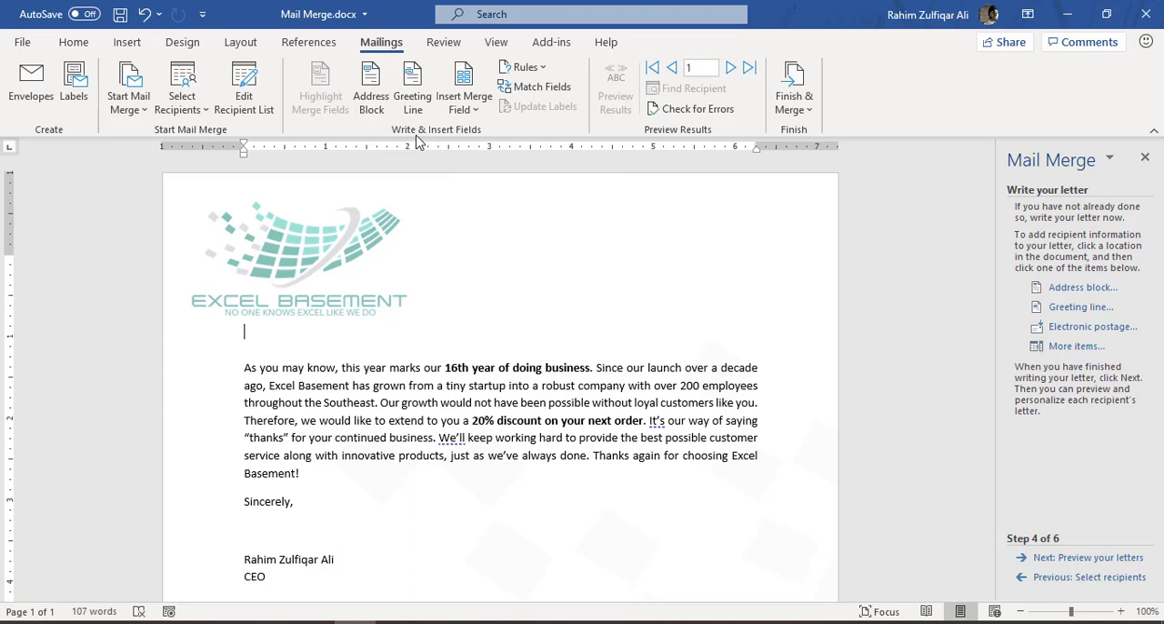
# - Insert the First_Name and Last_Name merge fields below the logo, followed by a comma and a new line
pyautogui.click(473, 110)
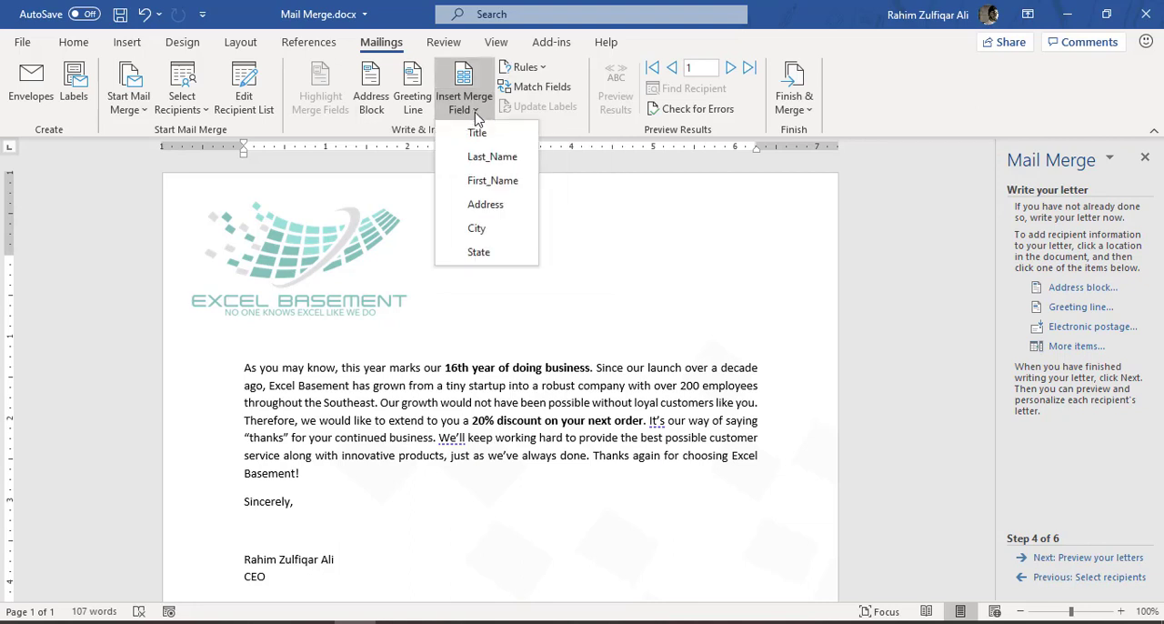
pyautogui.click(509, 180)
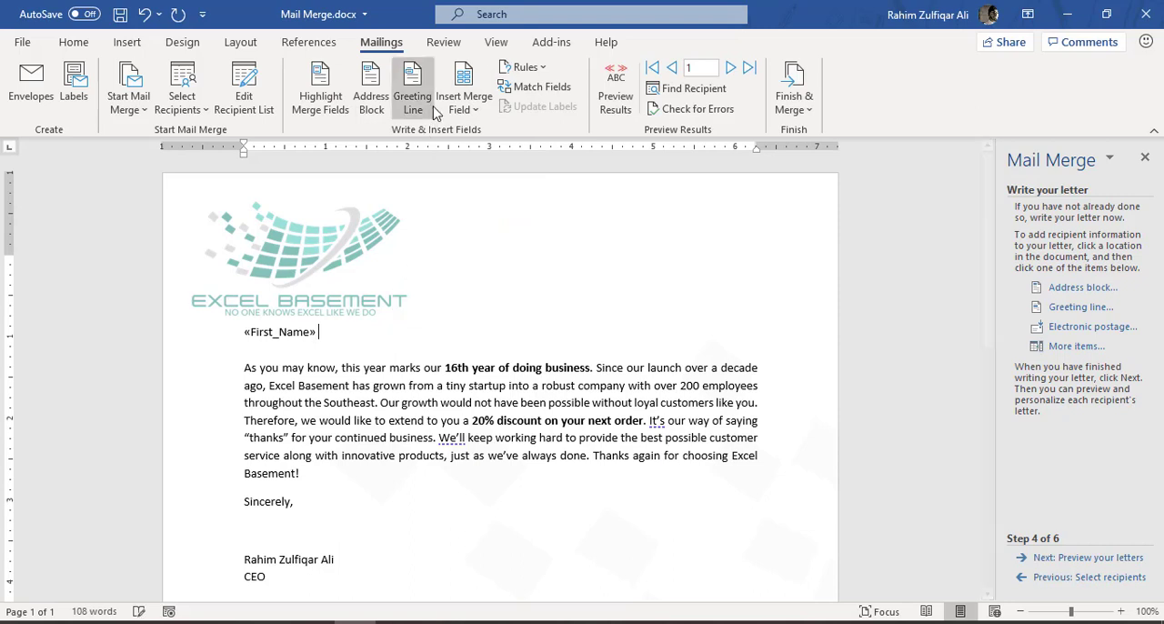
pyautogui.click(464, 102)
pyautogui.click(484, 145)
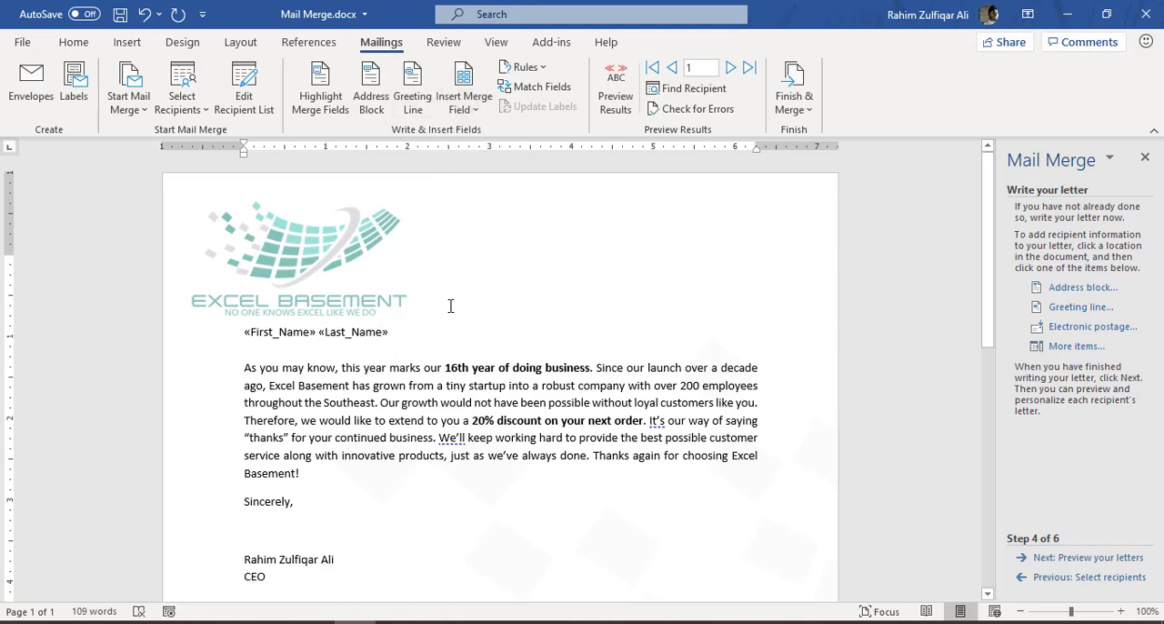
pyautogui.write(',')
pyautogui.press('Return')
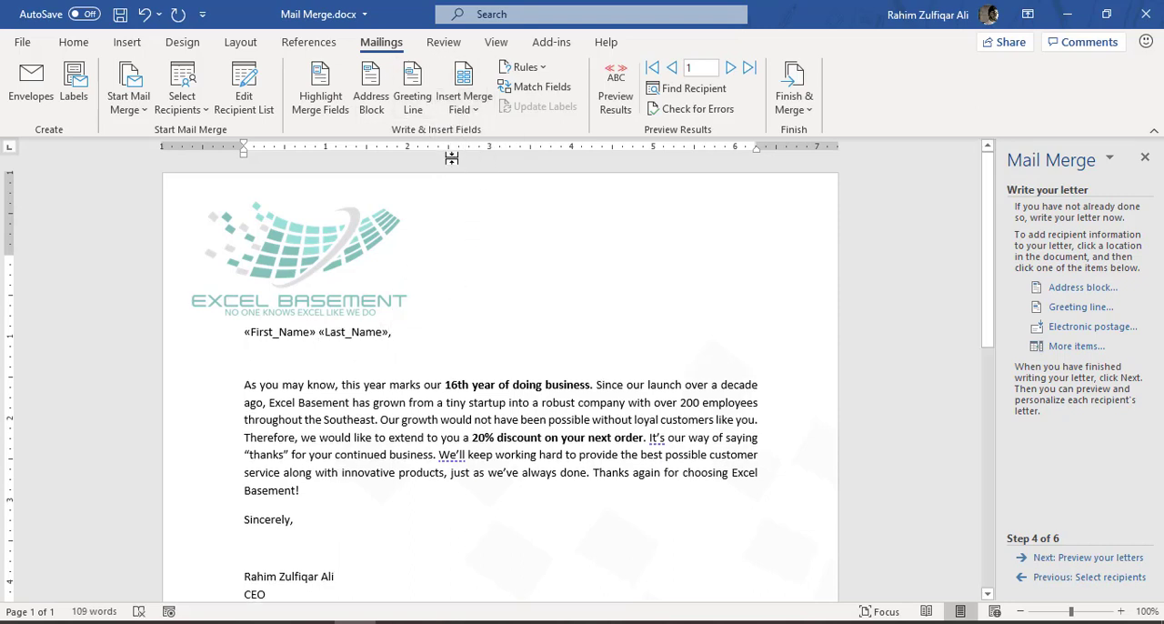
# - Insert the Address merge field on the second line, ending it with a comma and a line break
pyautogui.click(464, 100)
pyautogui.click(482, 205)
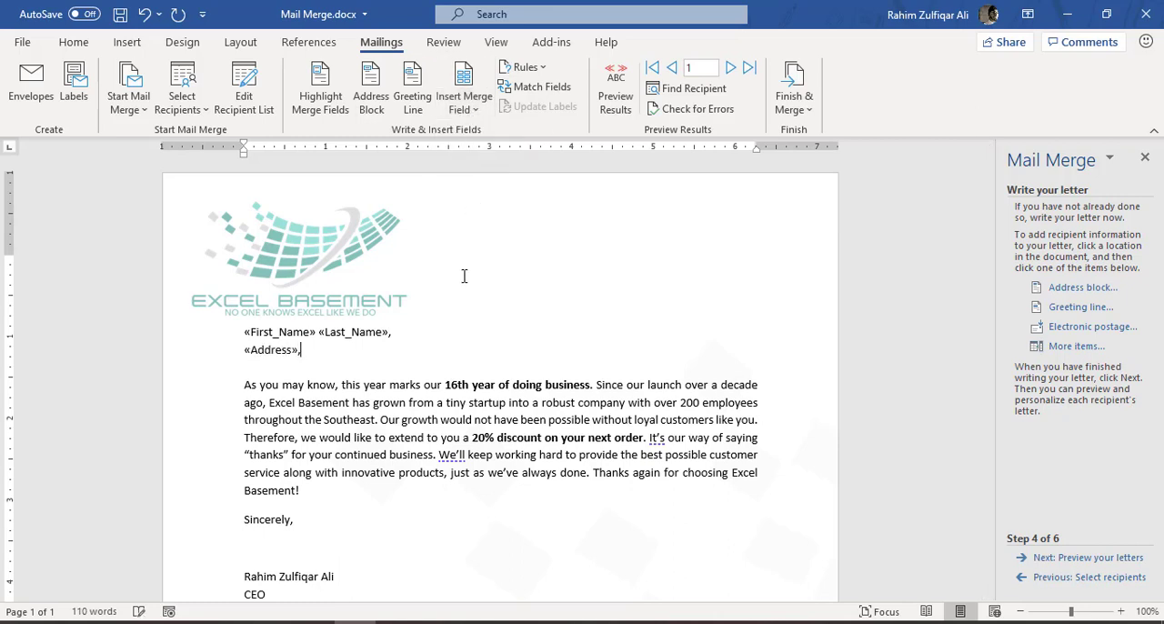
pyautogui.write(',')
pyautogui.press('Return')
# - Insert the City and State merge fields on the third line, separated by a comma and ending with a period
pyautogui.click(472, 110)
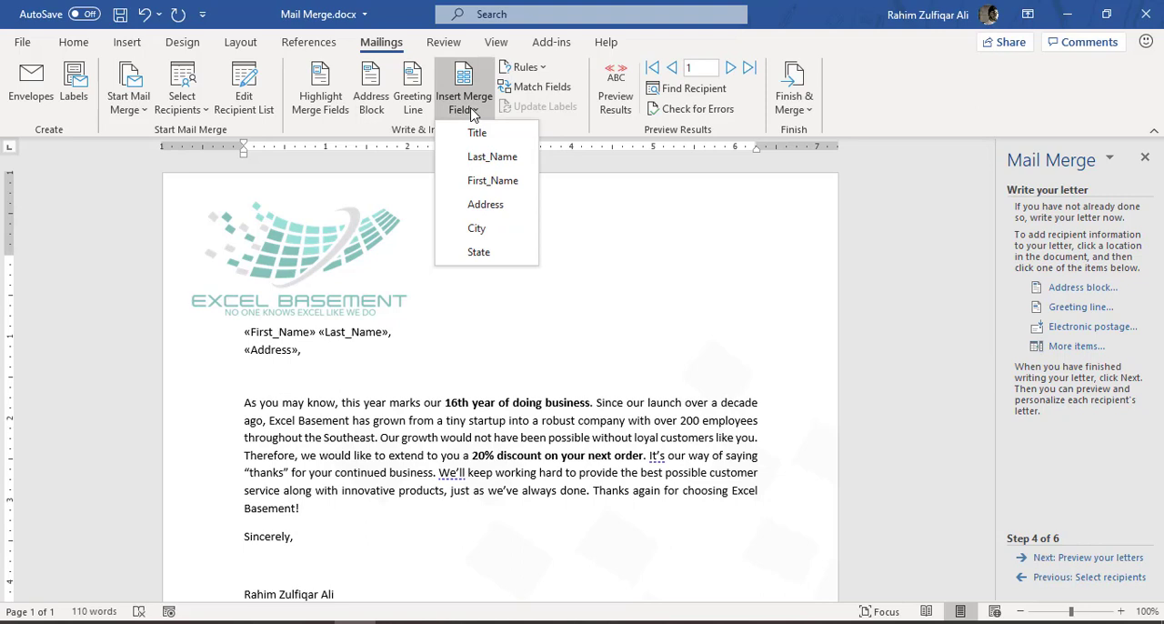
pyautogui.click(498, 232)
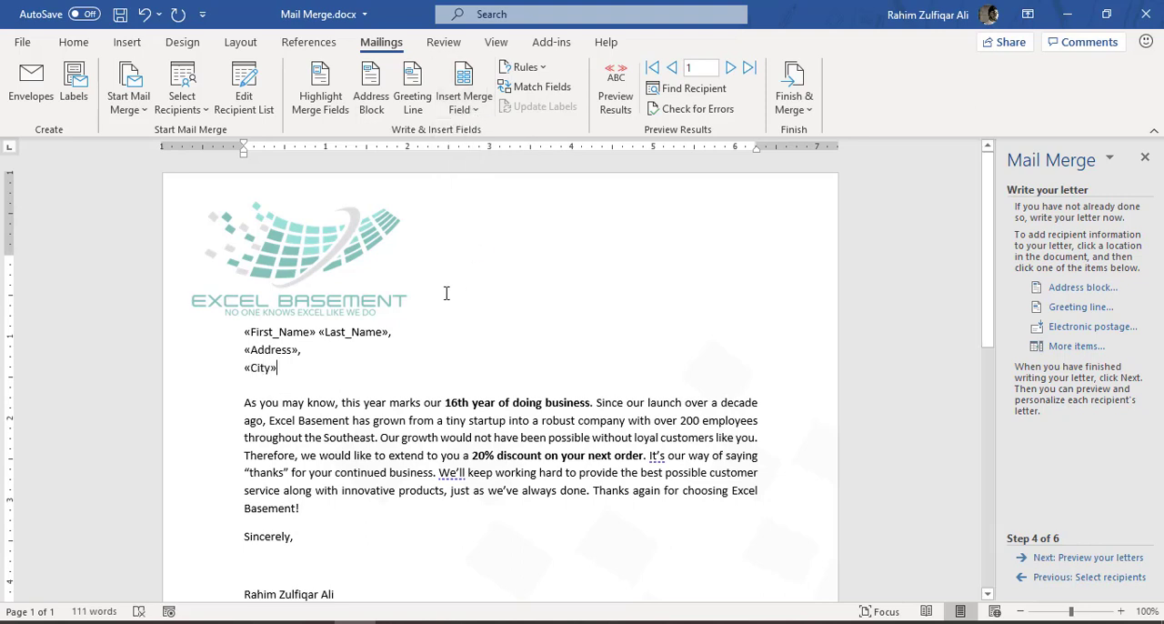
pyautogui.write(',')
pyautogui.click(464, 102)
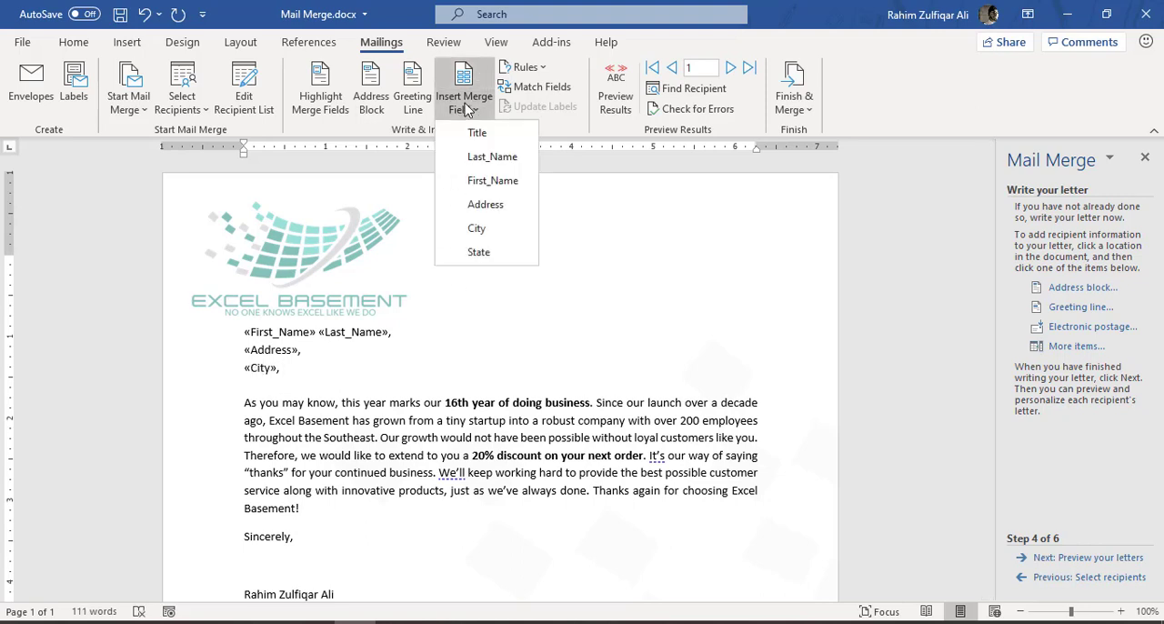
pyautogui.click(491, 252)
pyautogui.write('.')
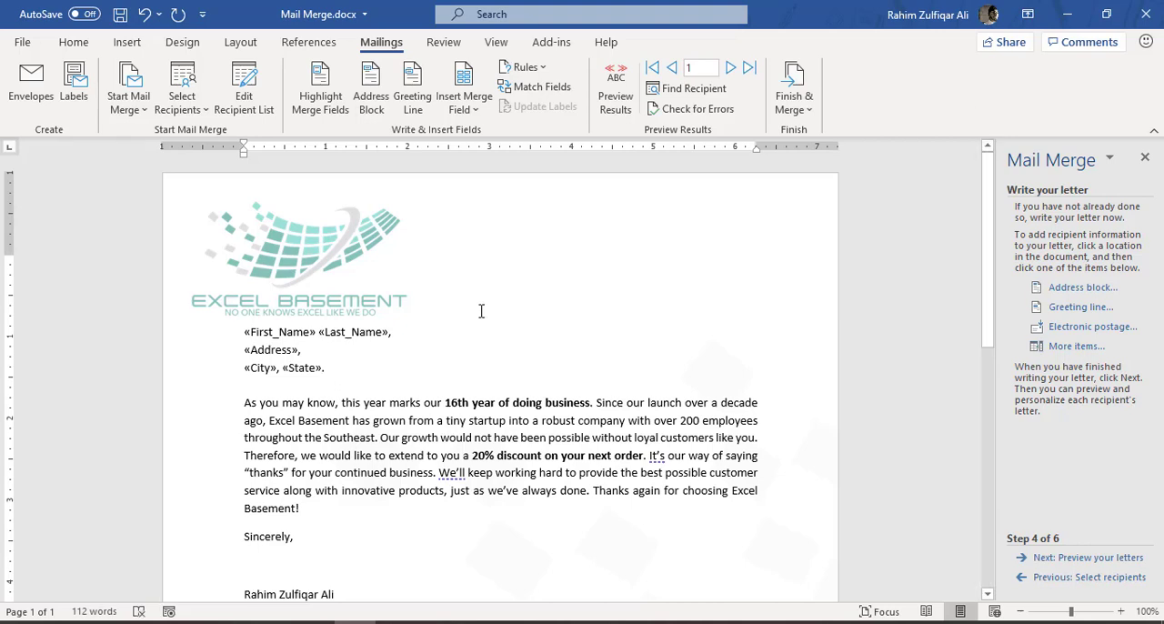
# - Leave a blank line under the address and add a salutation line with the Title and First_Name merge fields
pyautogui.press('Return')
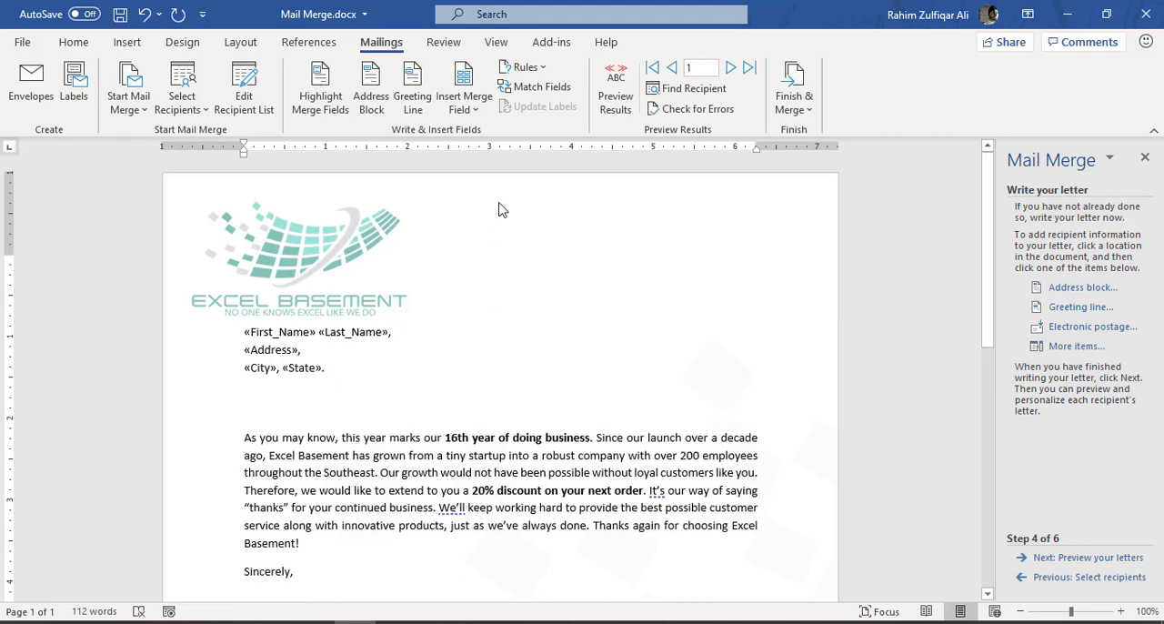
pyautogui.click(469, 107)
pyautogui.click(476, 134)
pyautogui.click(466, 107)
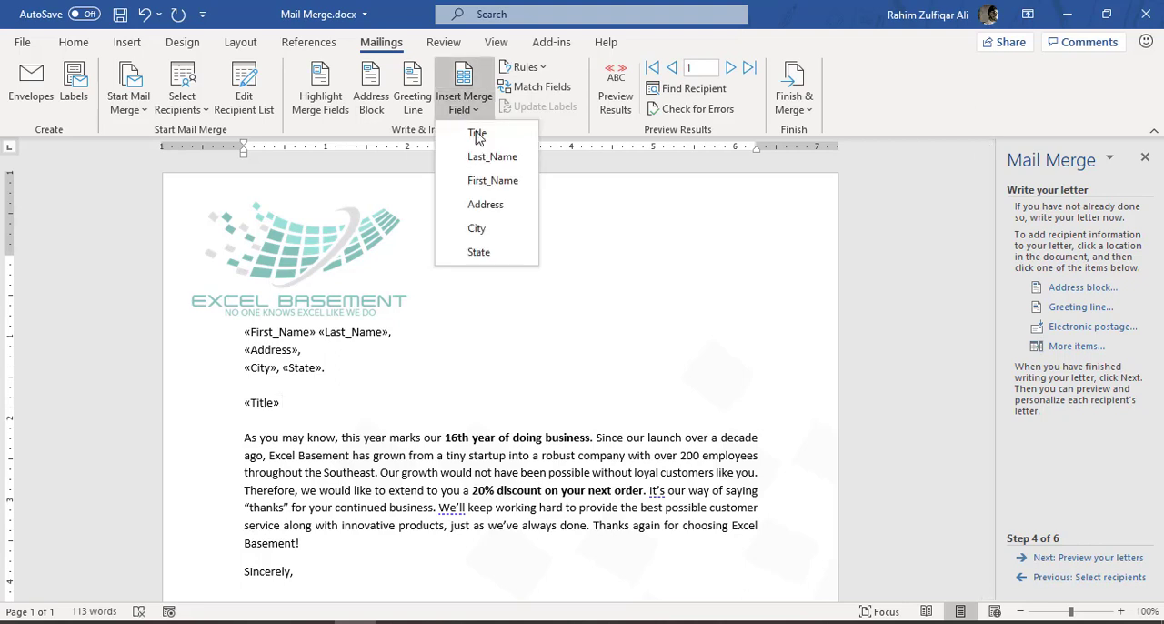
pyautogui.click(485, 181)
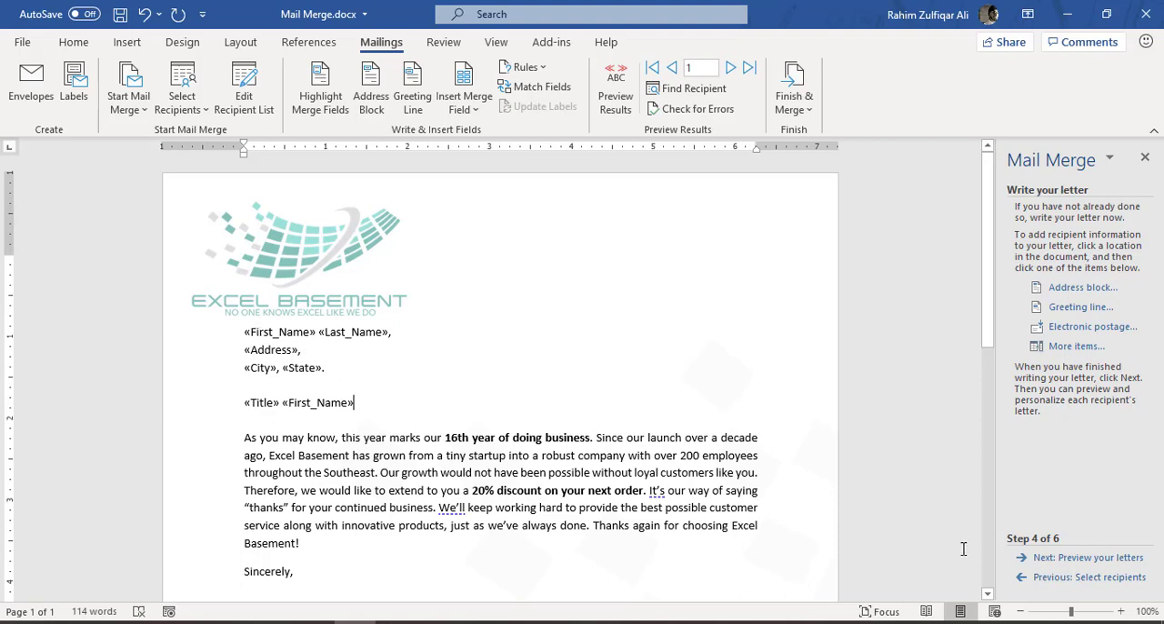
# - Preview the merged letters and browse forward and back through the recipients to check the filled-in name, address and salutation
pyautogui.click(1080, 560)
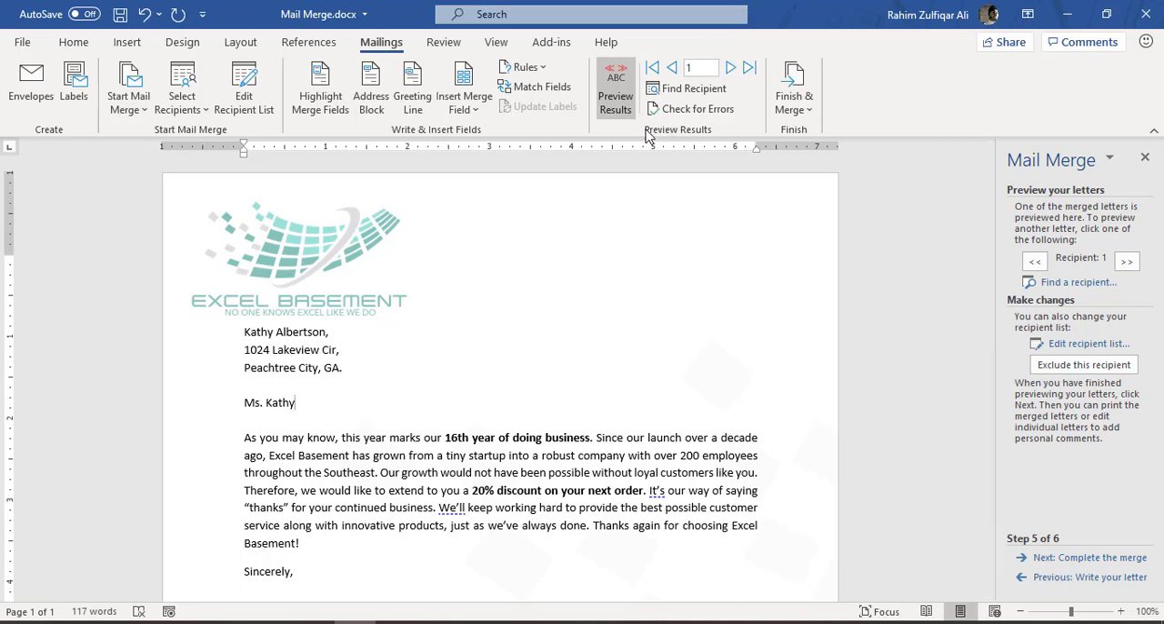
pyautogui.click(730, 69)
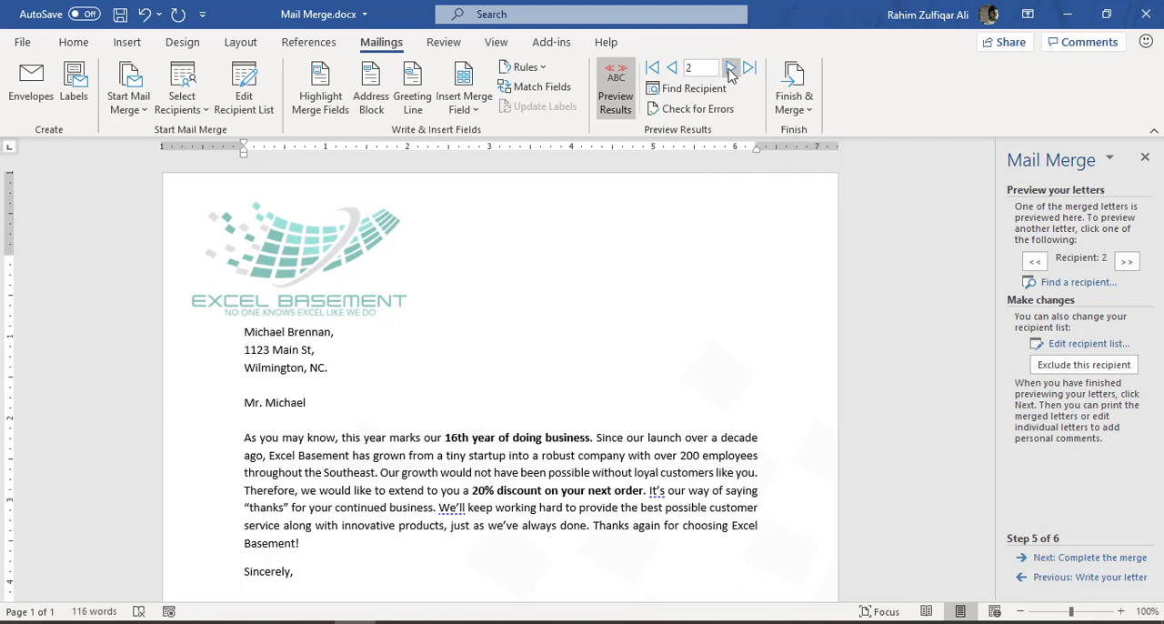
pyautogui.click(730, 70)
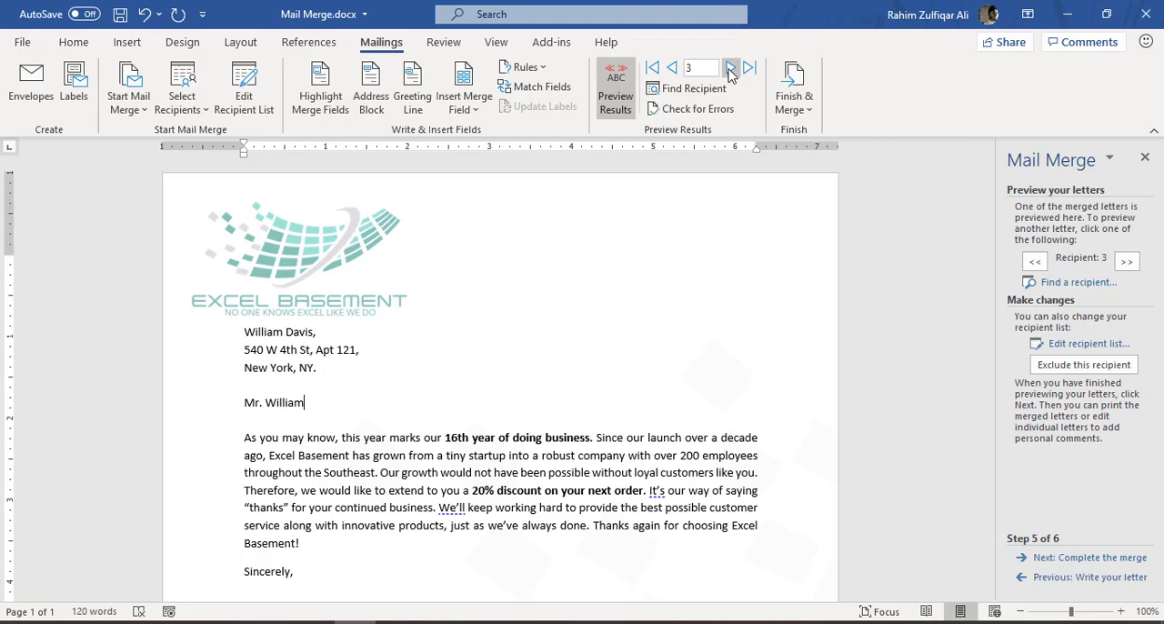
pyautogui.click(730, 69)
pyautogui.click(730, 70)
pyautogui.click(731, 69)
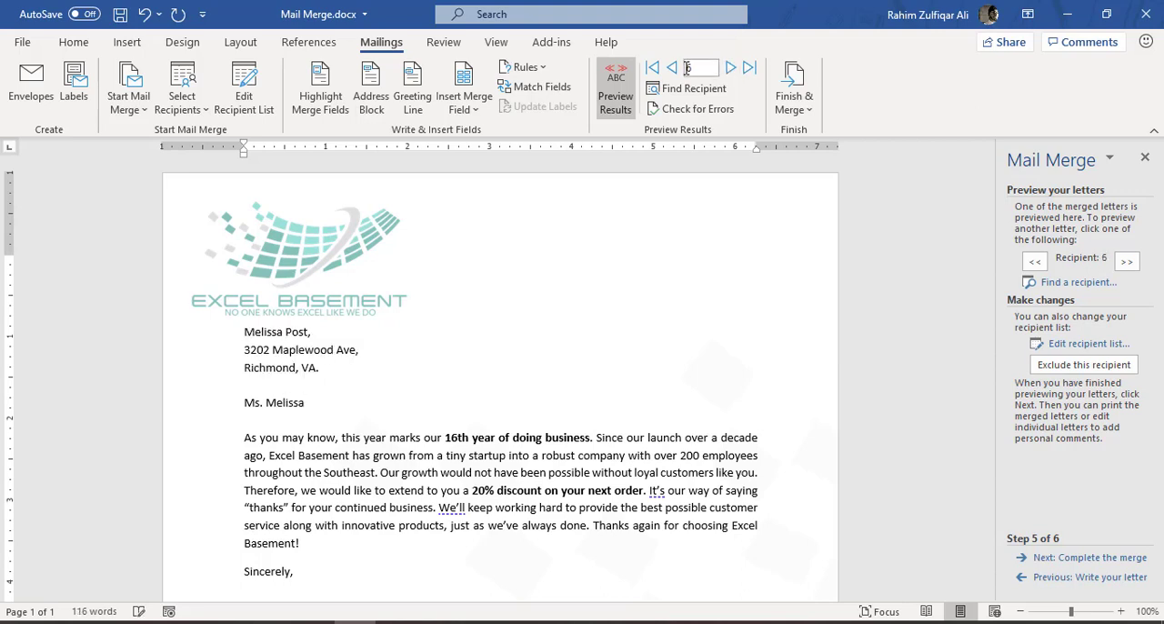
pyautogui.click(673, 69)
pyautogui.click(673, 70)
pyautogui.click(673, 69)
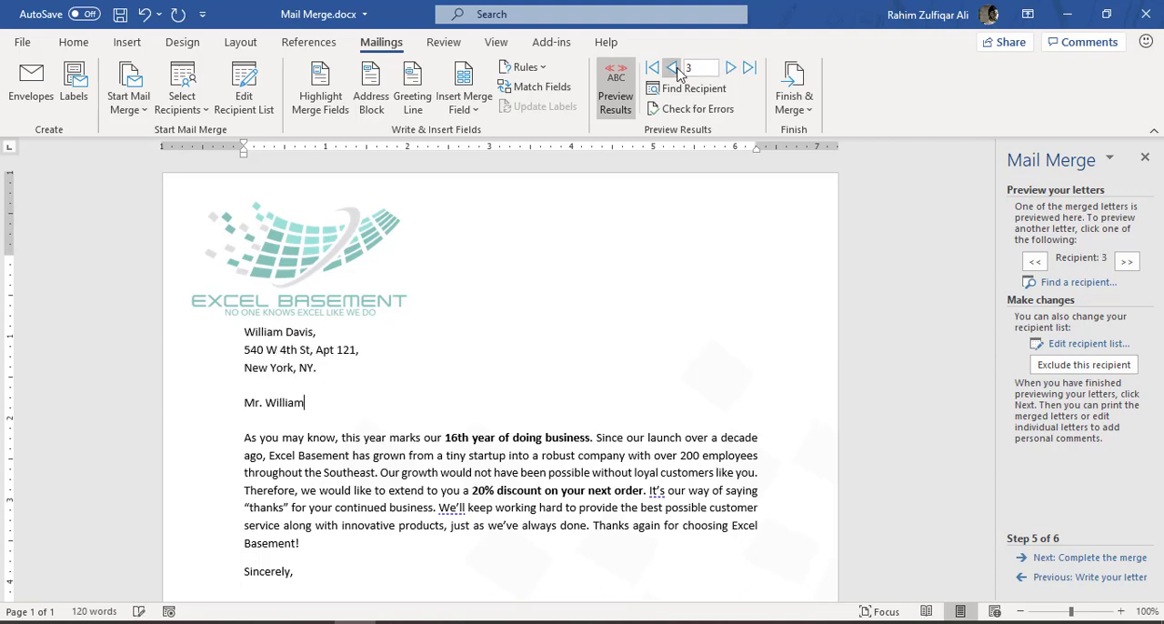
pyautogui.click(673, 69)
pyautogui.click(730, 69)
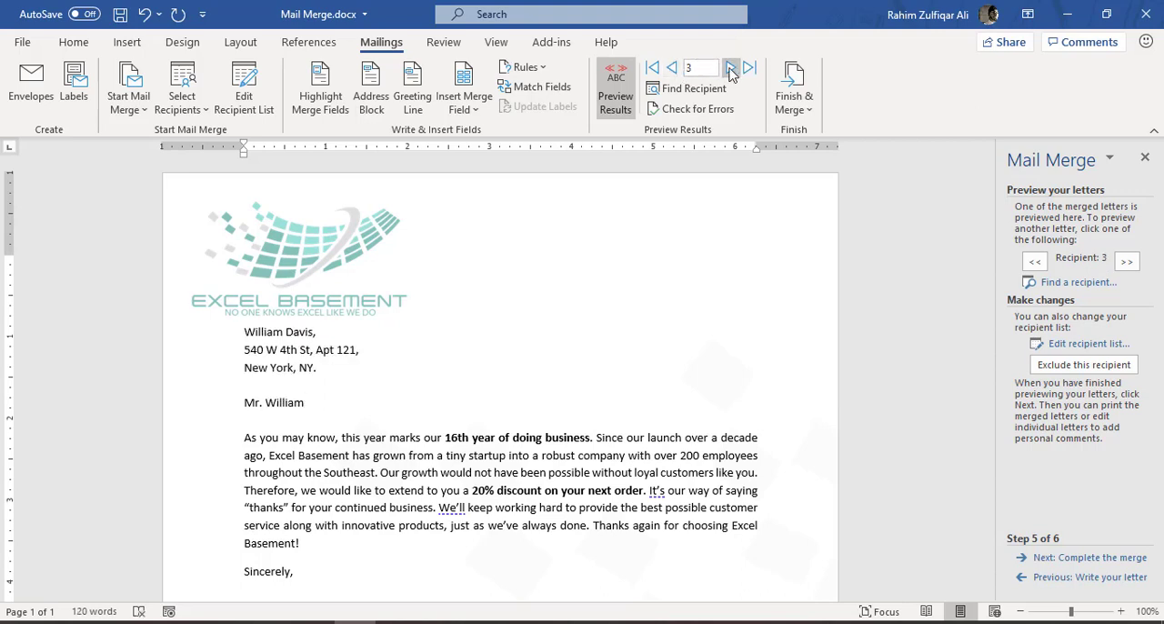
pyautogui.click(730, 70)
pyautogui.click(732, 69)
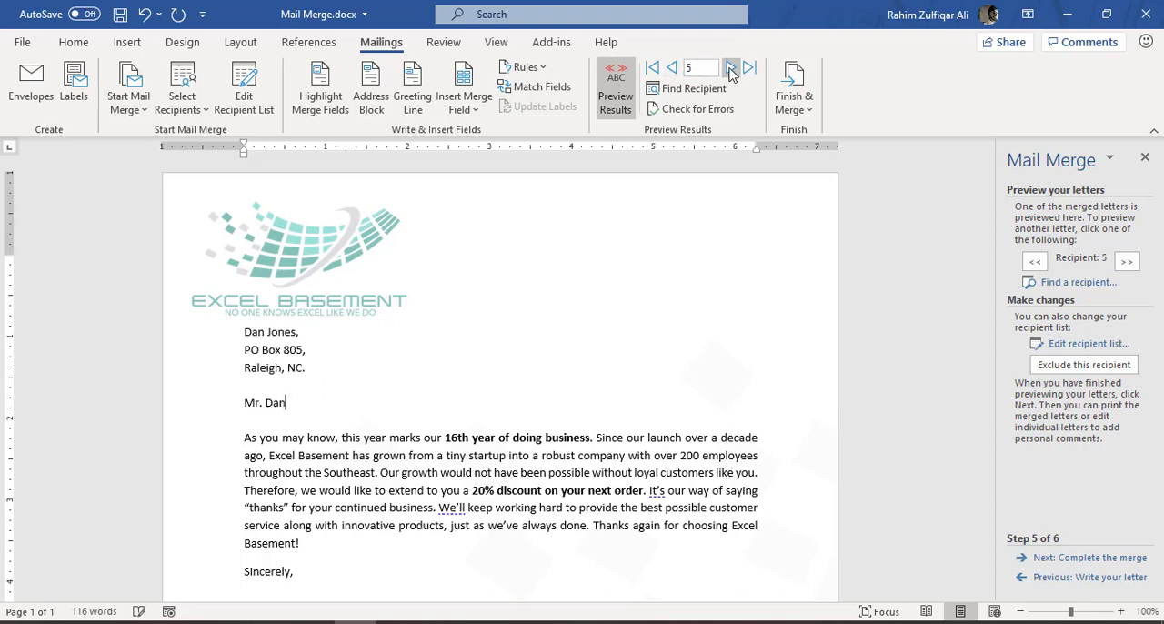
# - Step back and forth through recipients 2 to 5 in the merge preview to compare how each letter's address block and salutation change
pyautogui.click(673, 69)
pyautogui.click(672, 69)
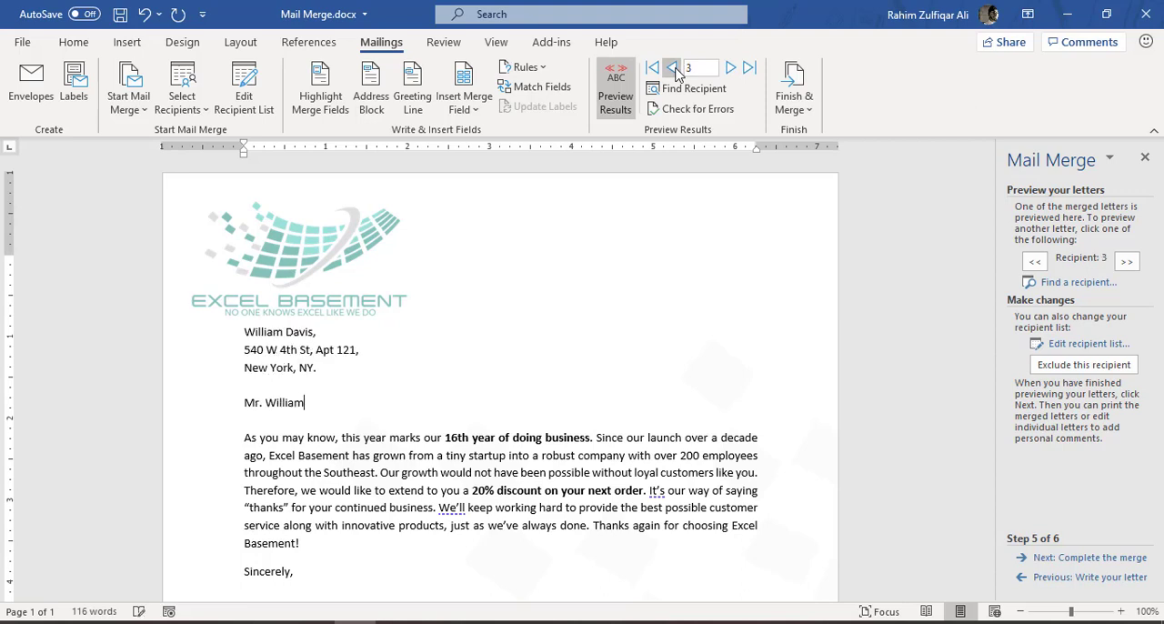
pyautogui.click(731, 69)
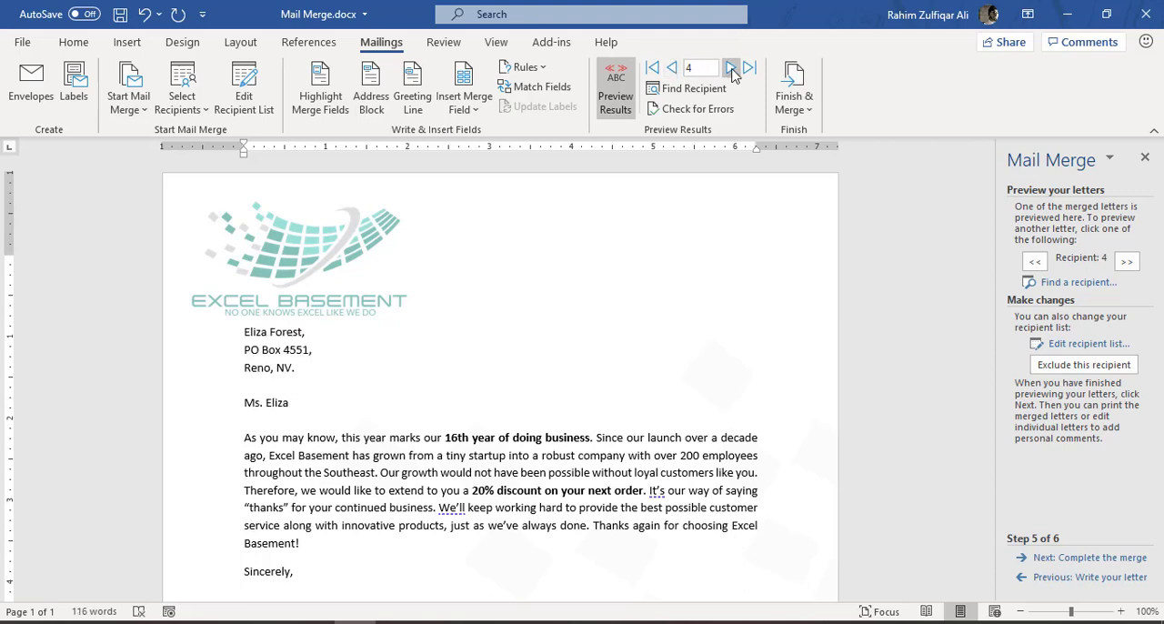
pyautogui.click(731, 70)
pyautogui.click(672, 70)
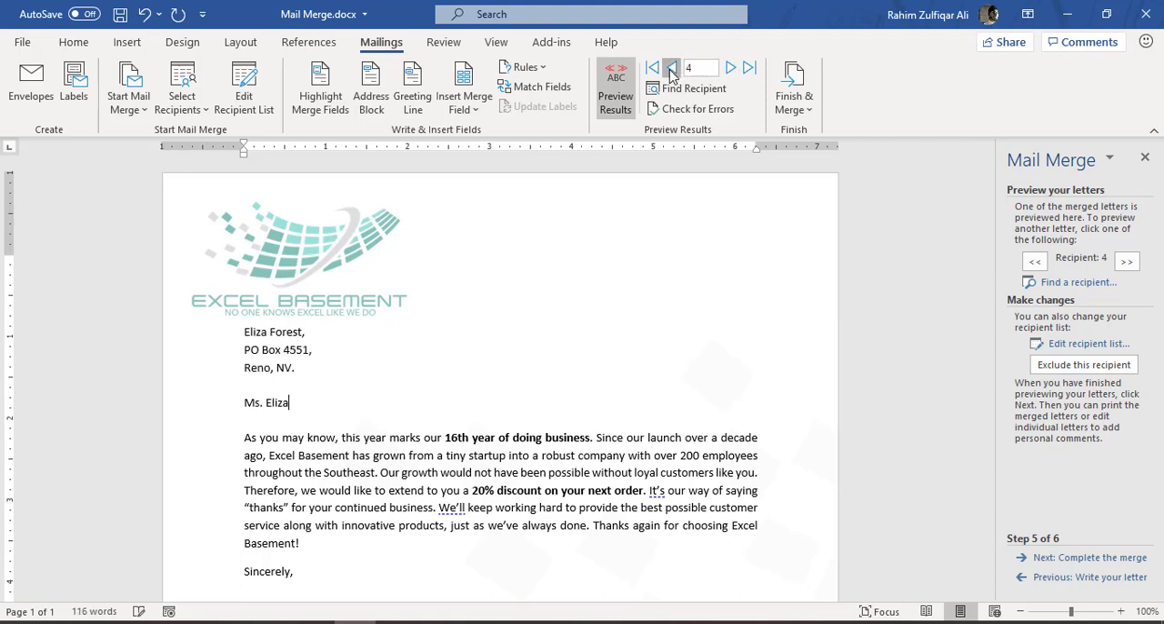
pyautogui.click(672, 69)
pyautogui.click(672, 69)
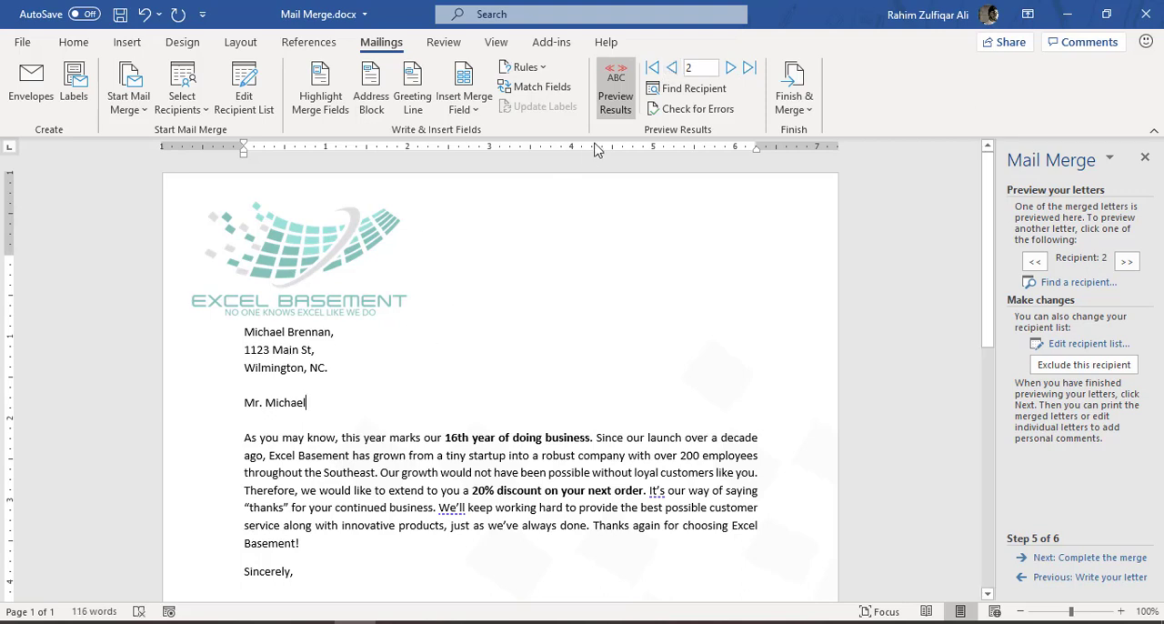
pyautogui.click(731, 69)
pyautogui.click(730, 69)
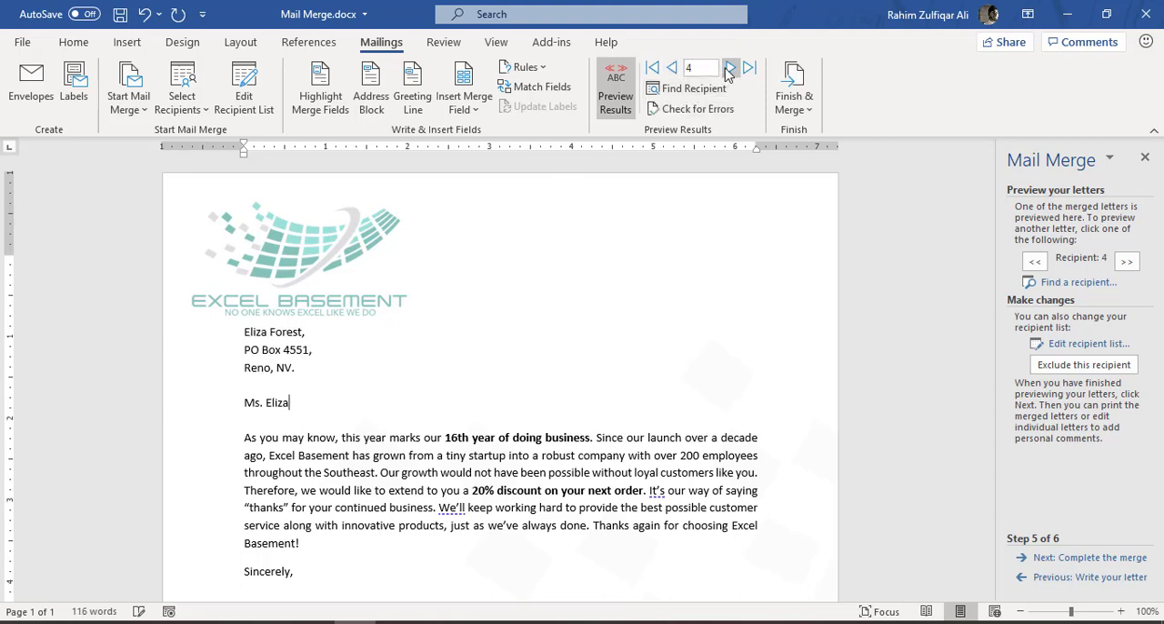
pyautogui.click(672, 69)
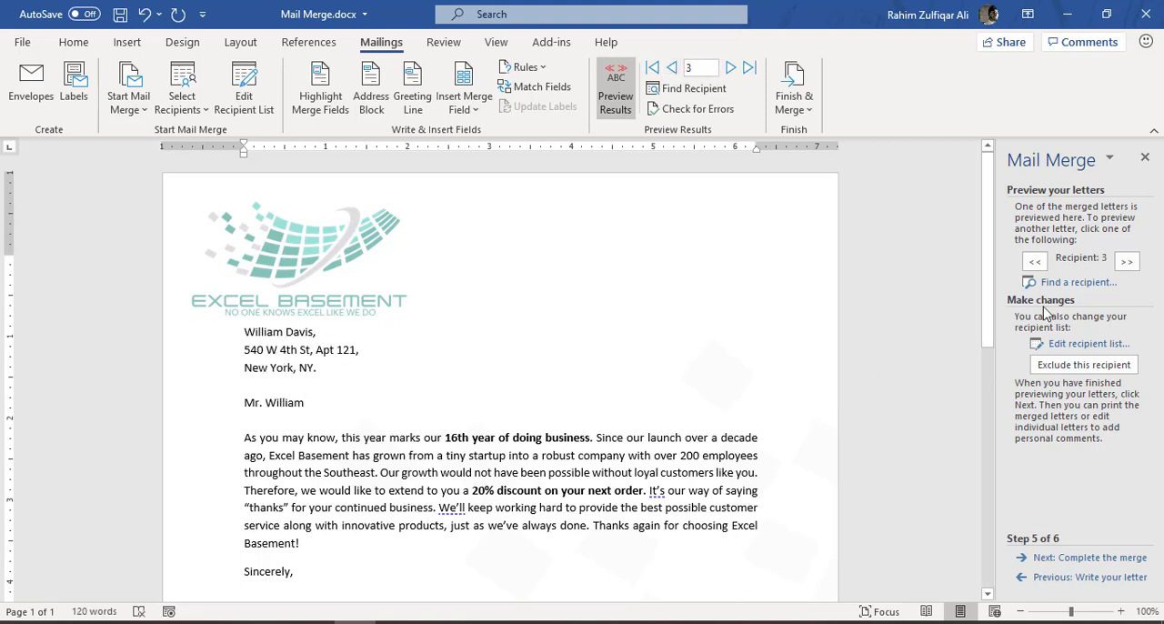
# - Advance the mail merge from previewing the letters to the Complete the merge stage, and place the cursor at the end of the city and state line
pyautogui.click(1078, 558)
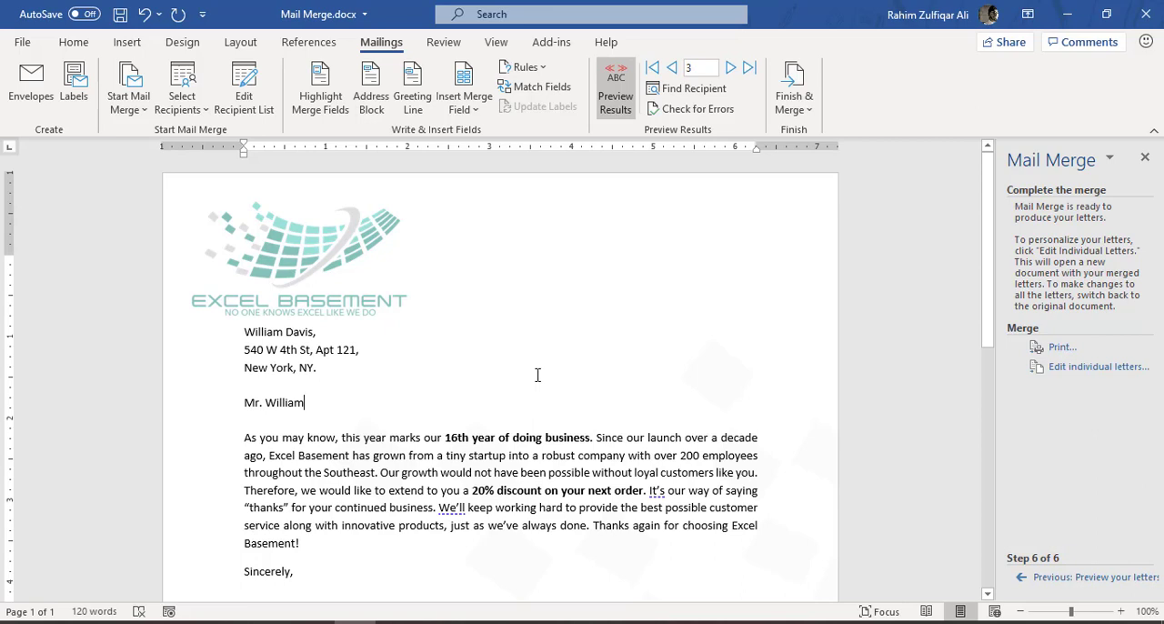
pyautogui.doubleClick(242, 333)
pyautogui.click(338, 366)
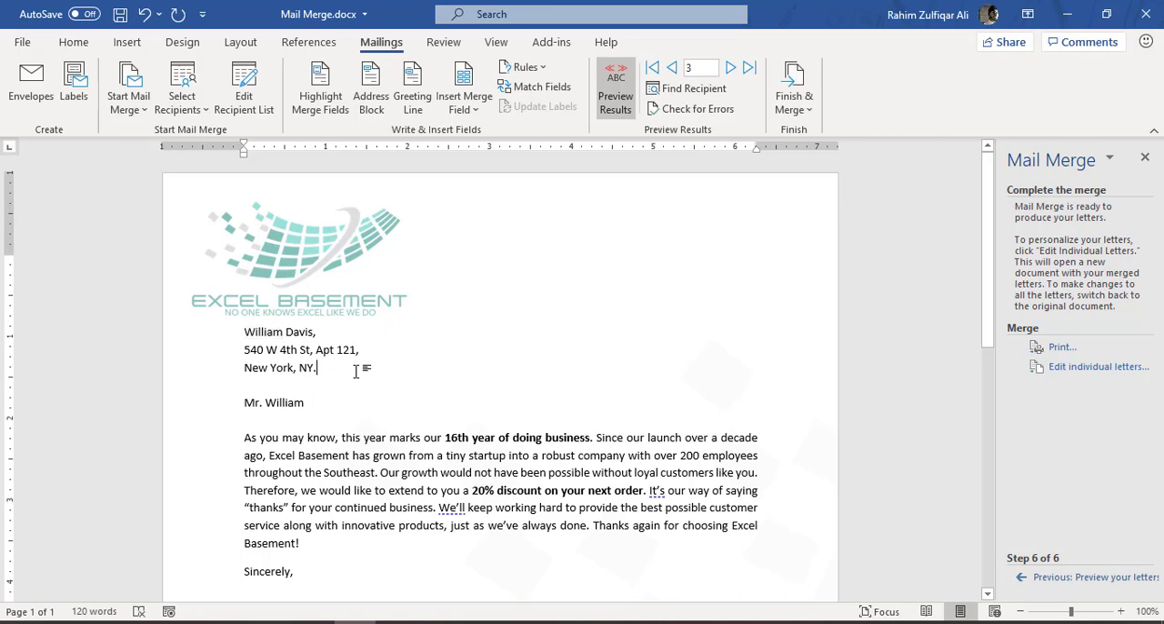